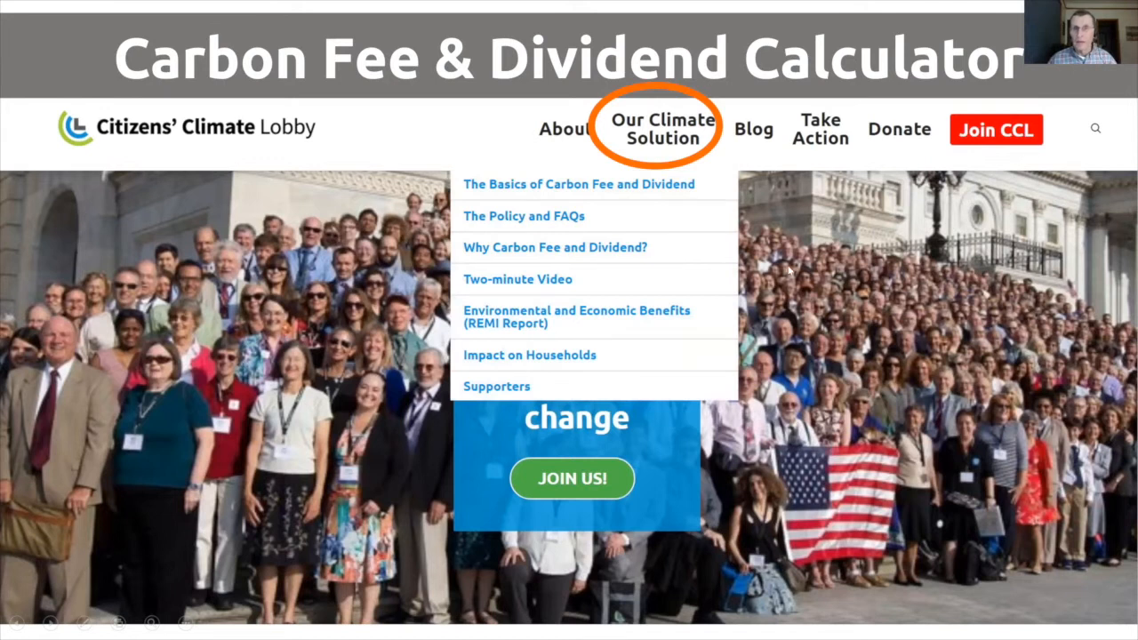
Switch to the Chrome browser and open The Basics of Carbon Fee and Dividend page under Our Climate Solution.
key(alt+Tab)
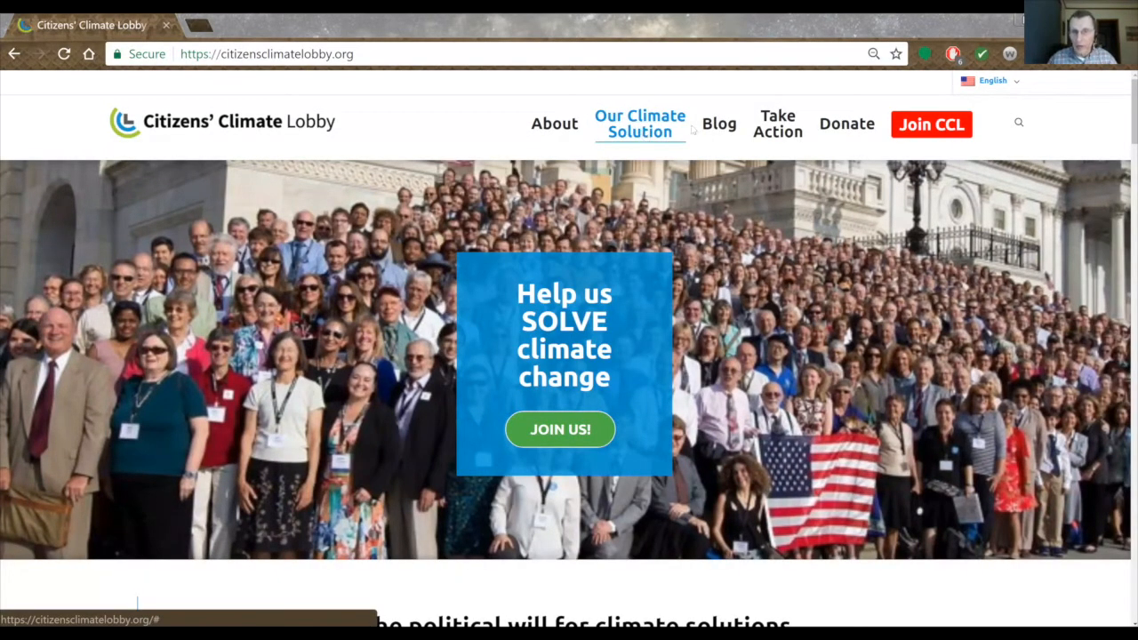
click(642, 129)
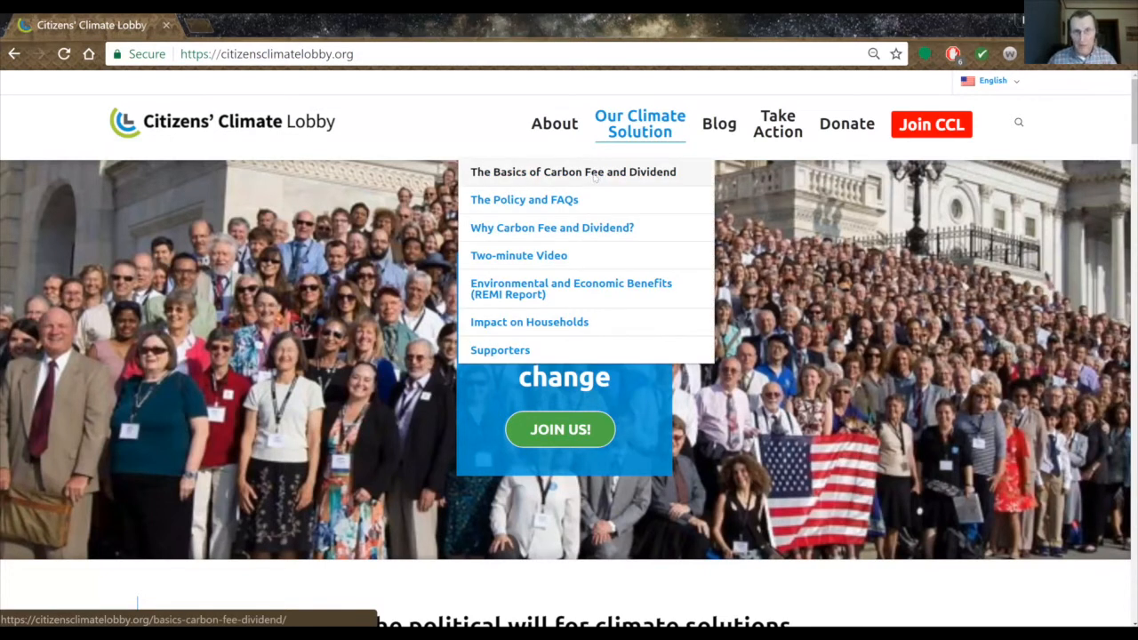
click(595, 174)
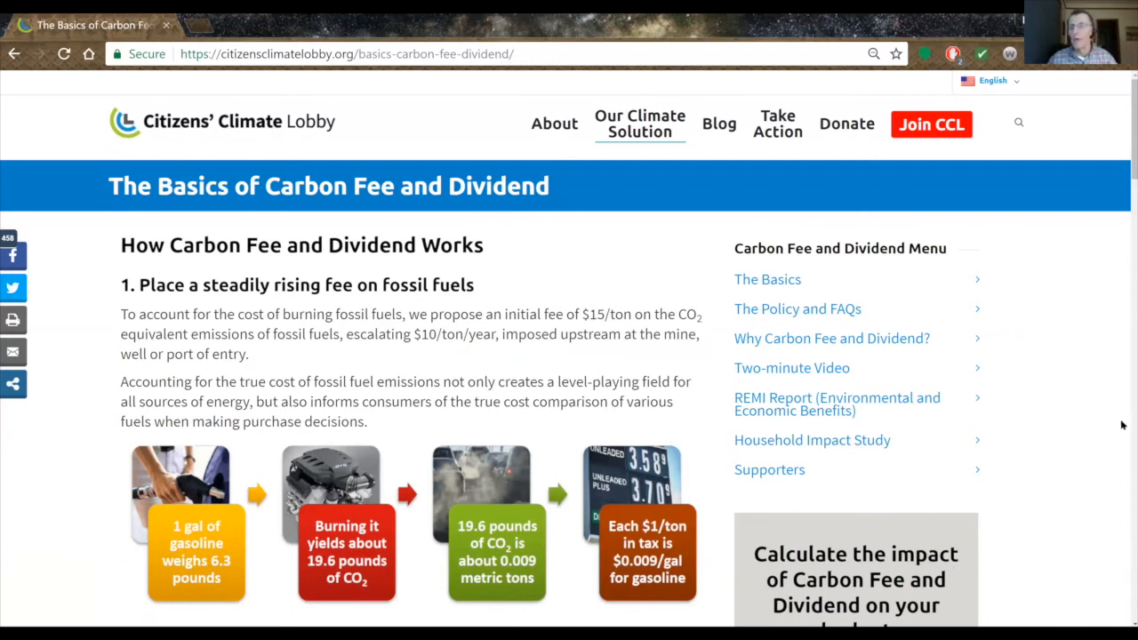
Open the Carbon Fee and Dividend Calculator from the budget impact section and start the questionnaire.
scroll(1123, 156, down, 3)
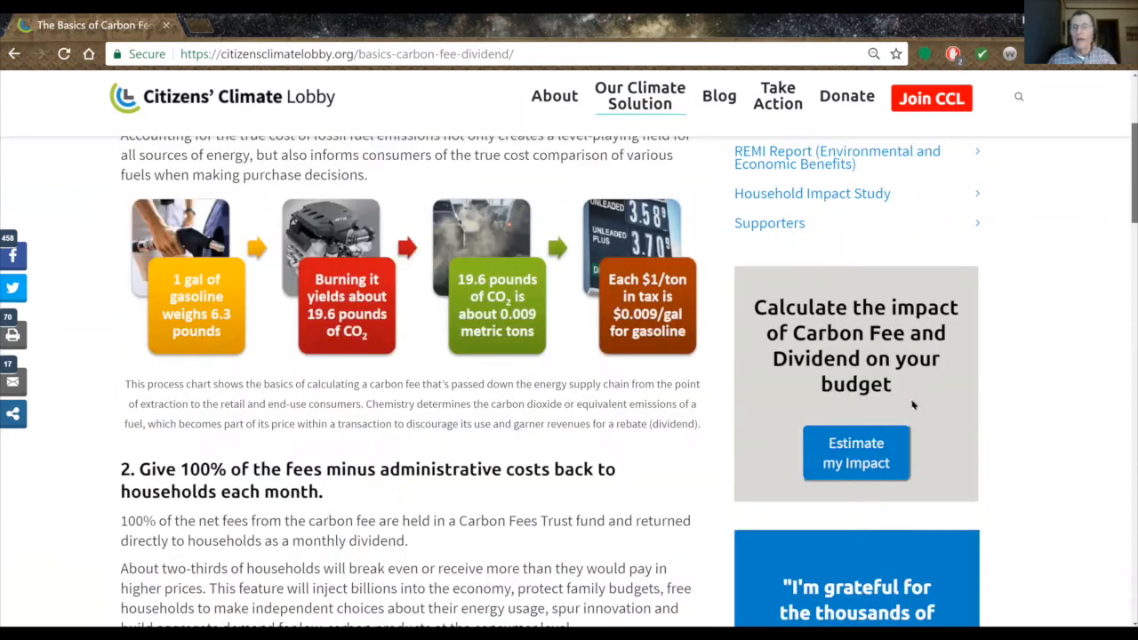
scroll(916, 347, down, 1)
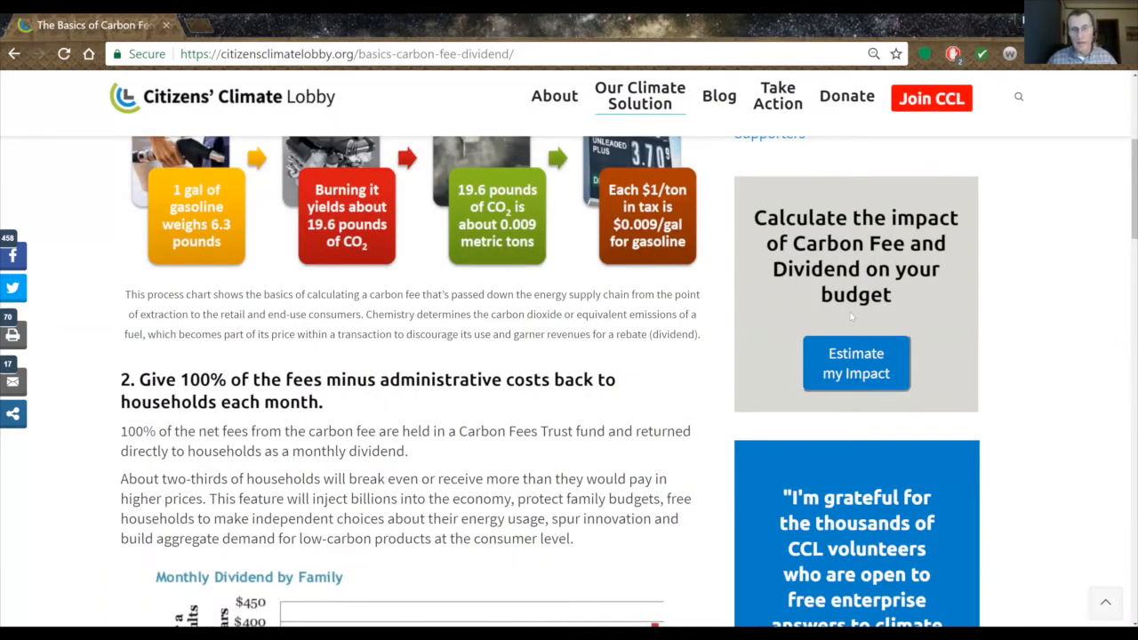
click(857, 367)
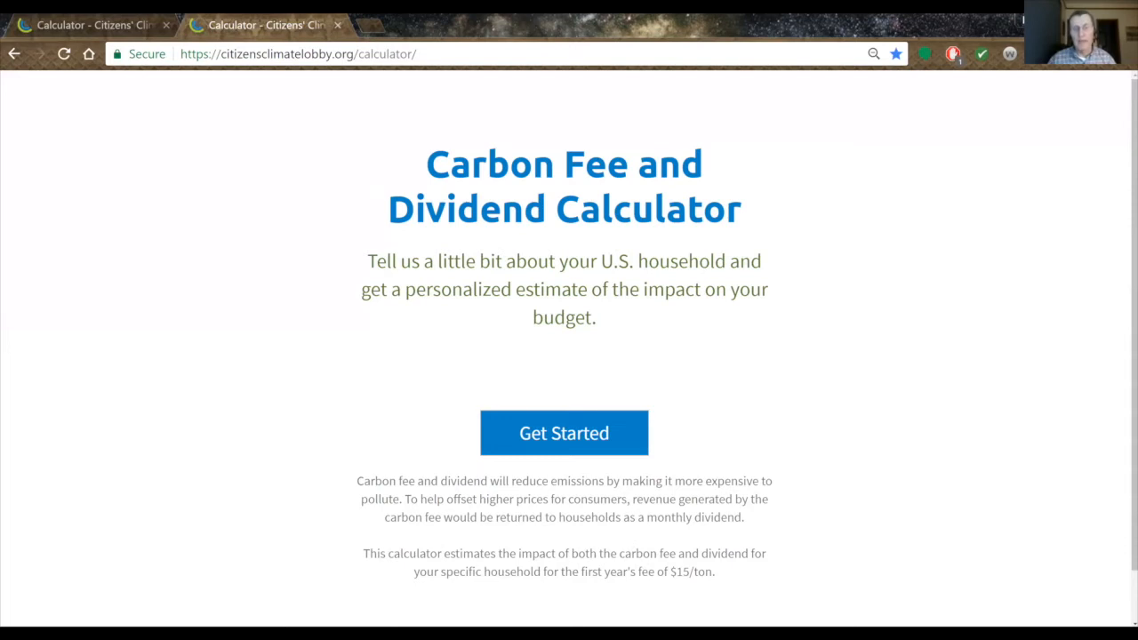
click(564, 434)
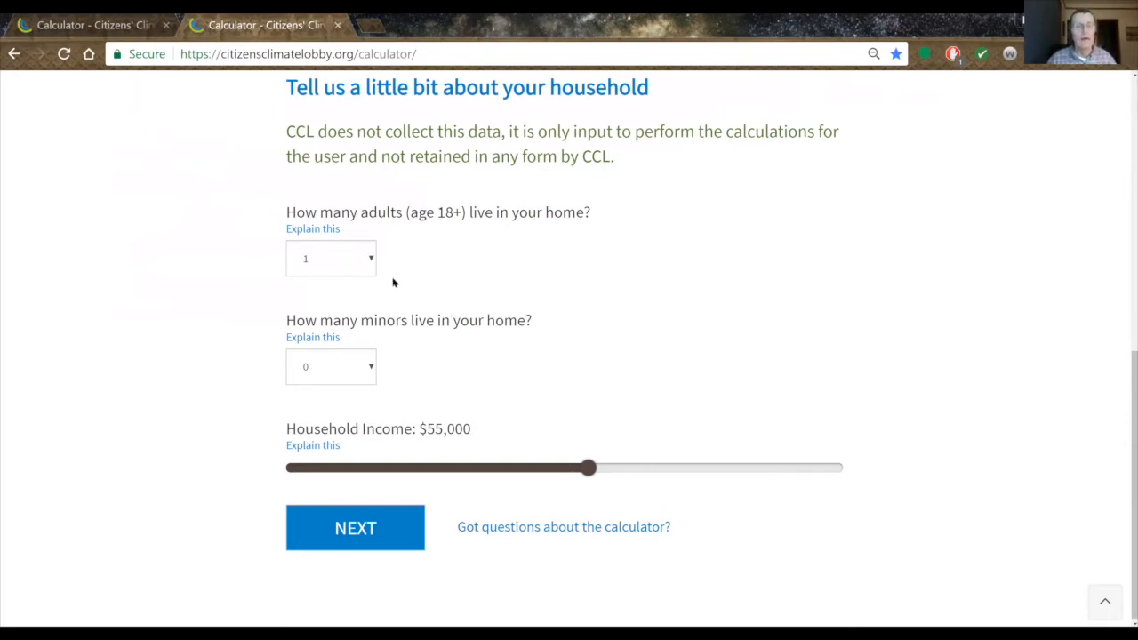
Read the explanation of household size and set the number of adults in the home to 2.
click(306, 233)
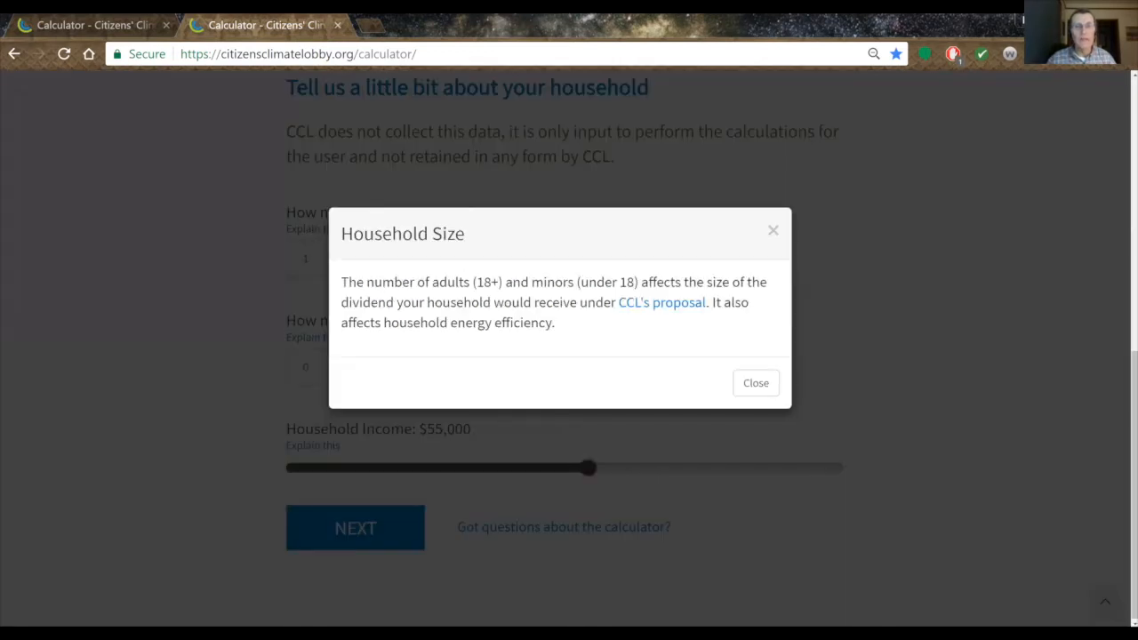
click(762, 386)
click(372, 260)
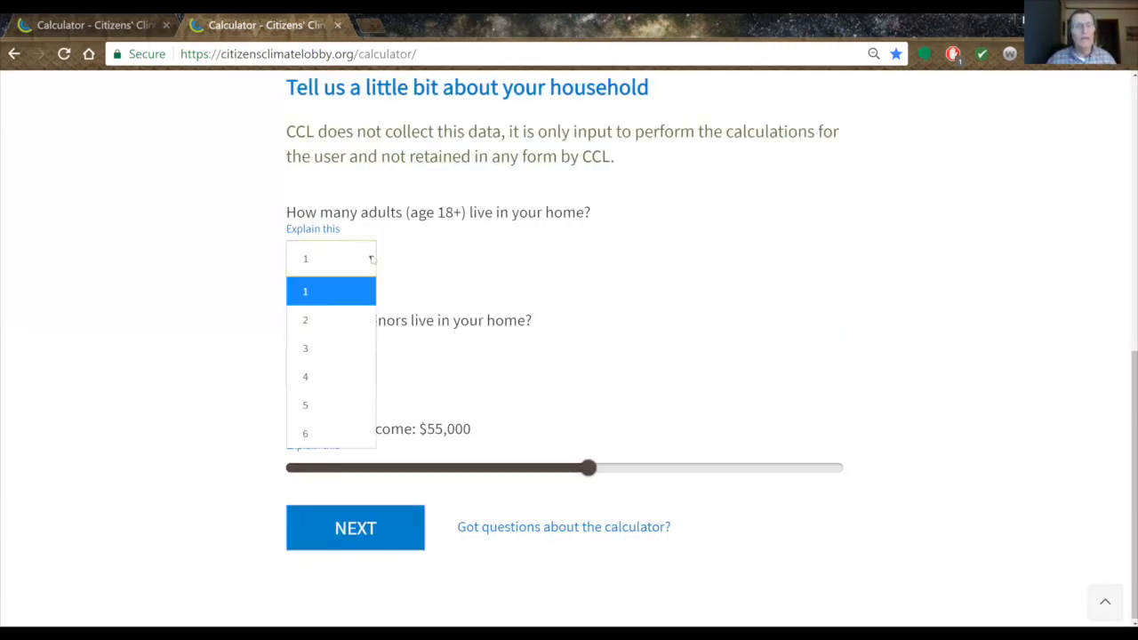
click(318, 320)
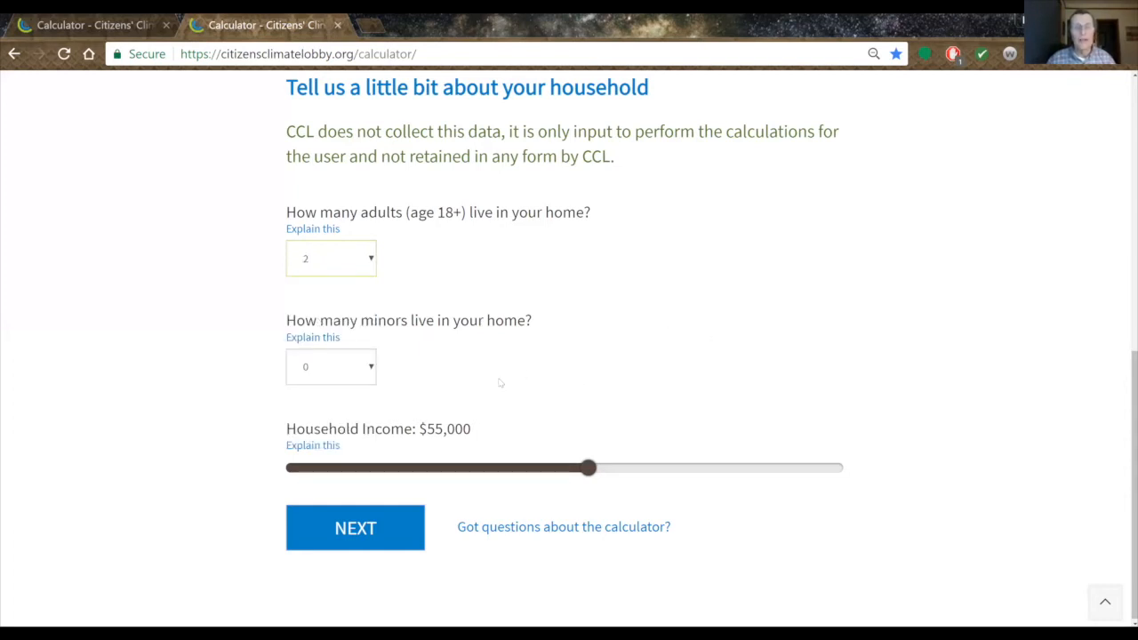
Set the number of minors to 0 and the household income to $60,000.
click(372, 373)
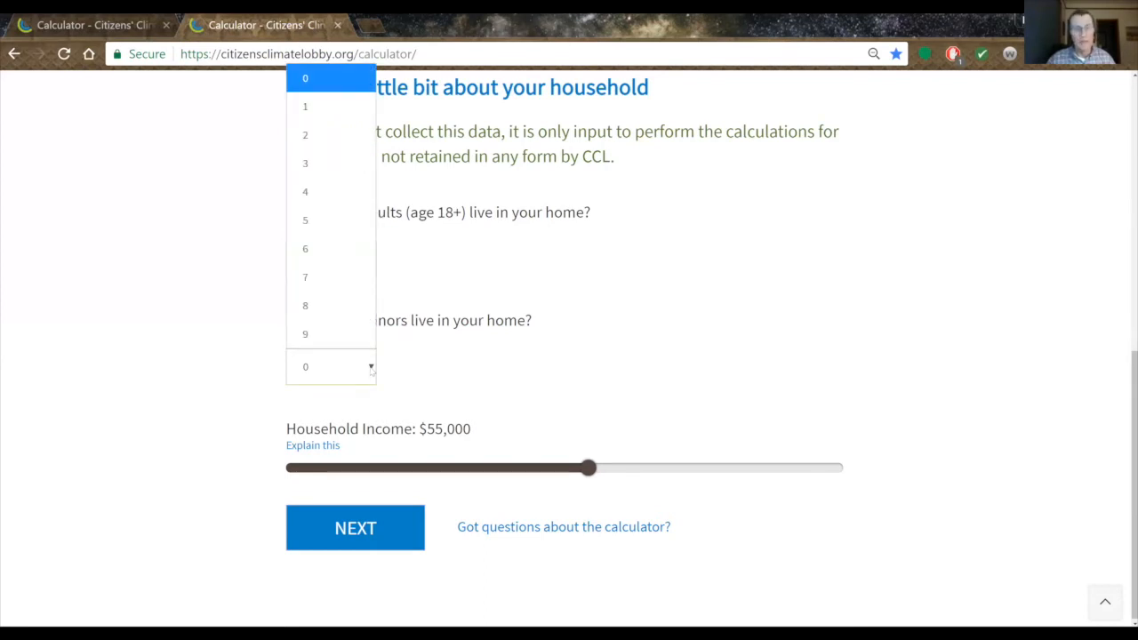
click(338, 80)
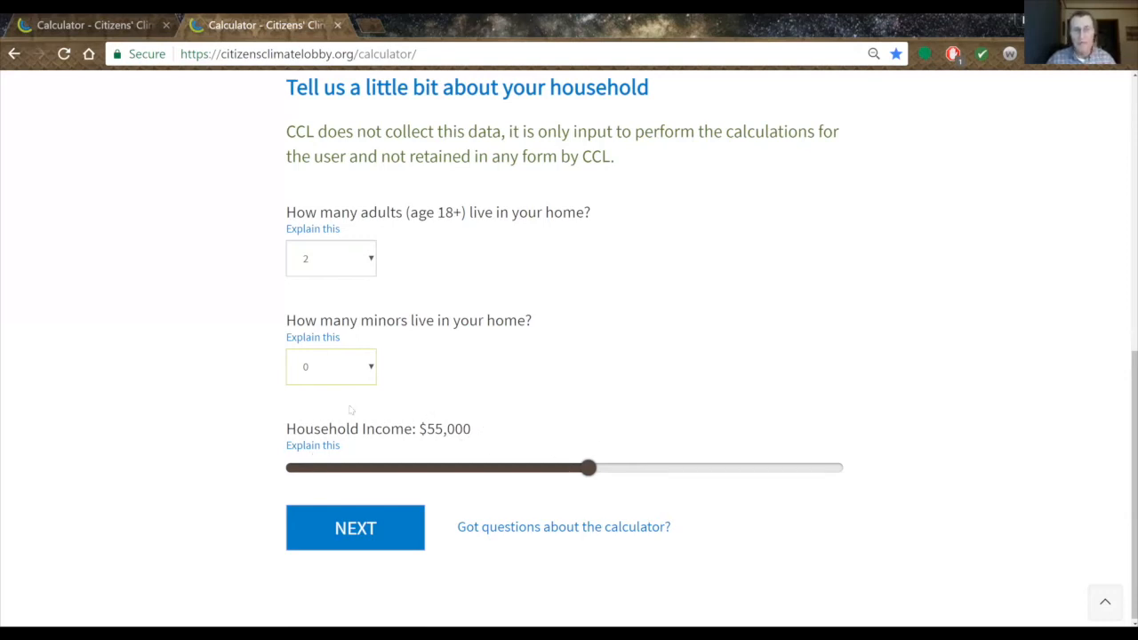
drag(588, 471, 601, 472)
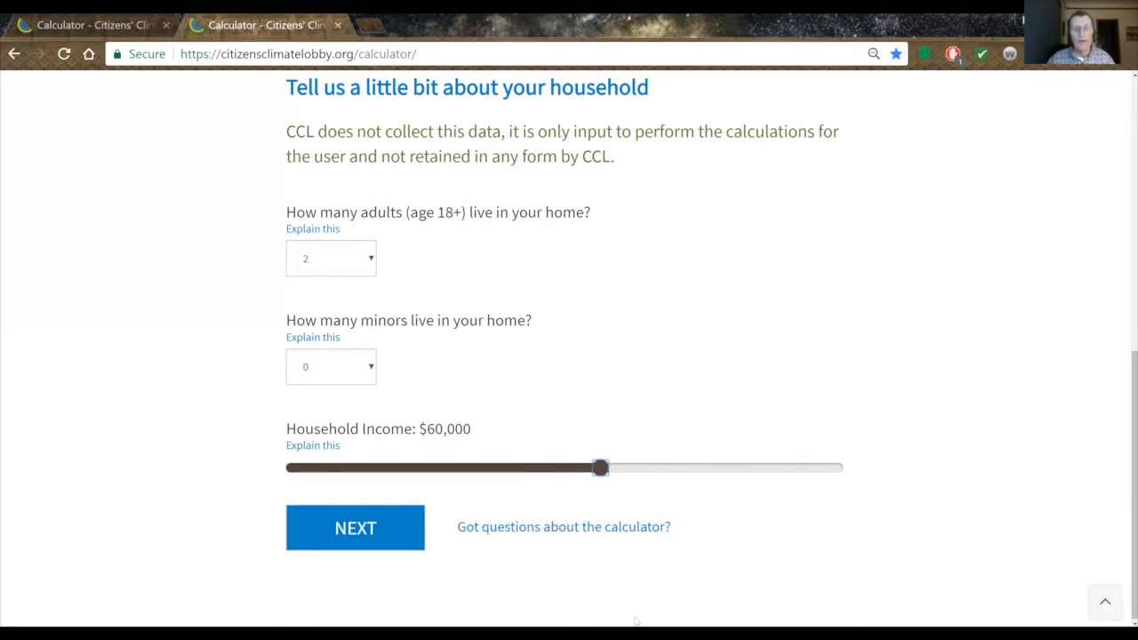
Open the calculator FAQ and examine its answers on calculation method, precision, data sources and the expenditure table.
click(555, 529)
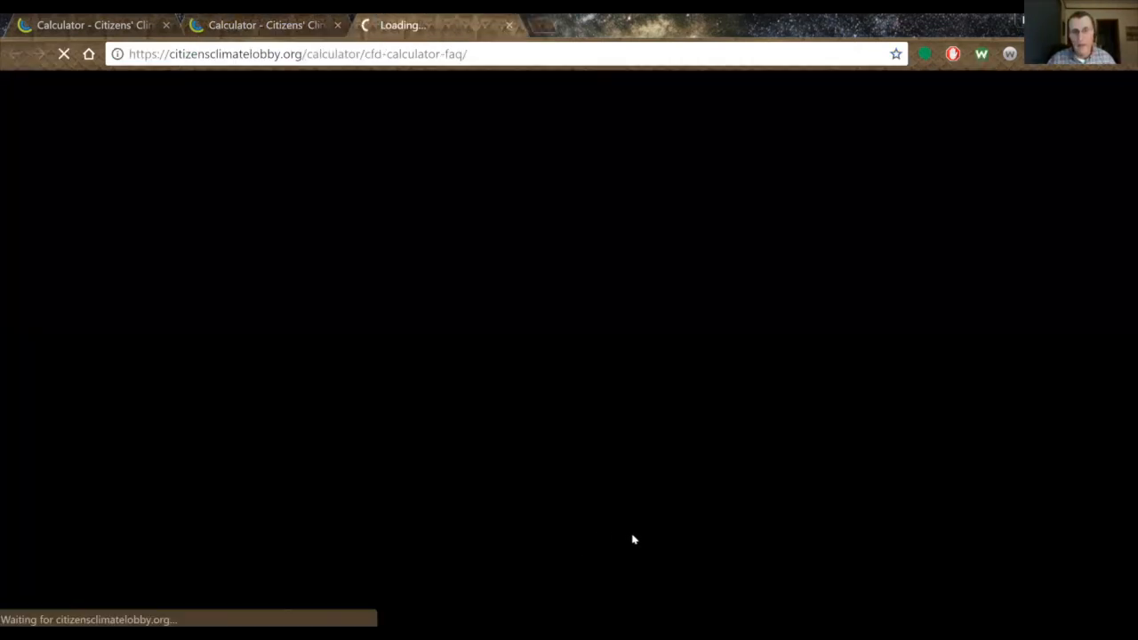
scroll(1121, 178, down, 1)
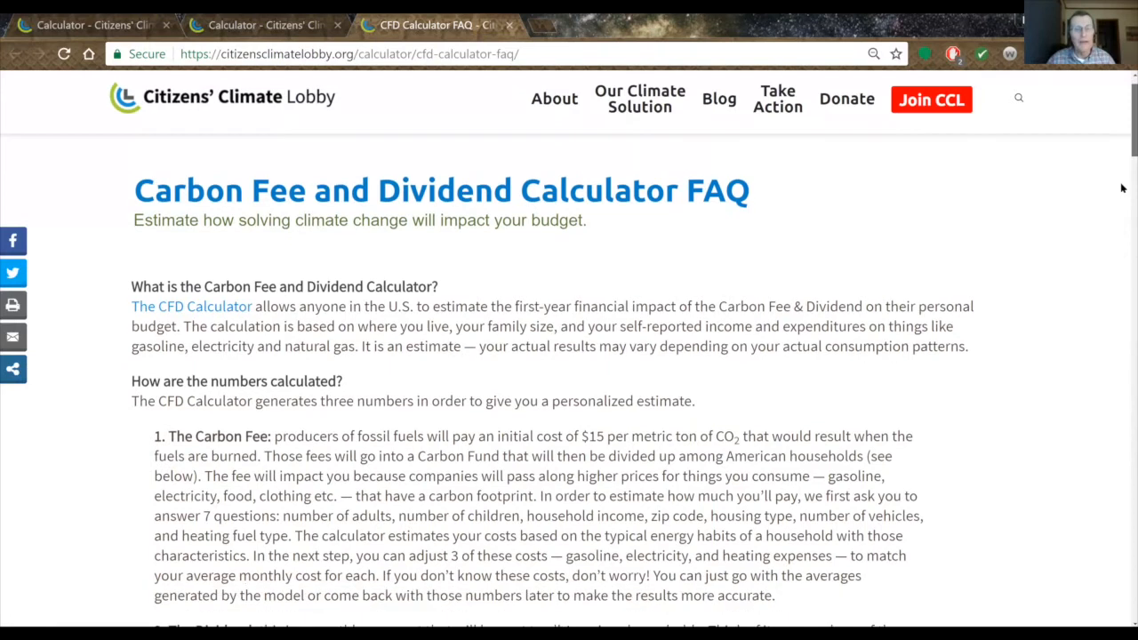
scroll(1122, 203, down, 3)
scroll(1122, 211, down, 3)
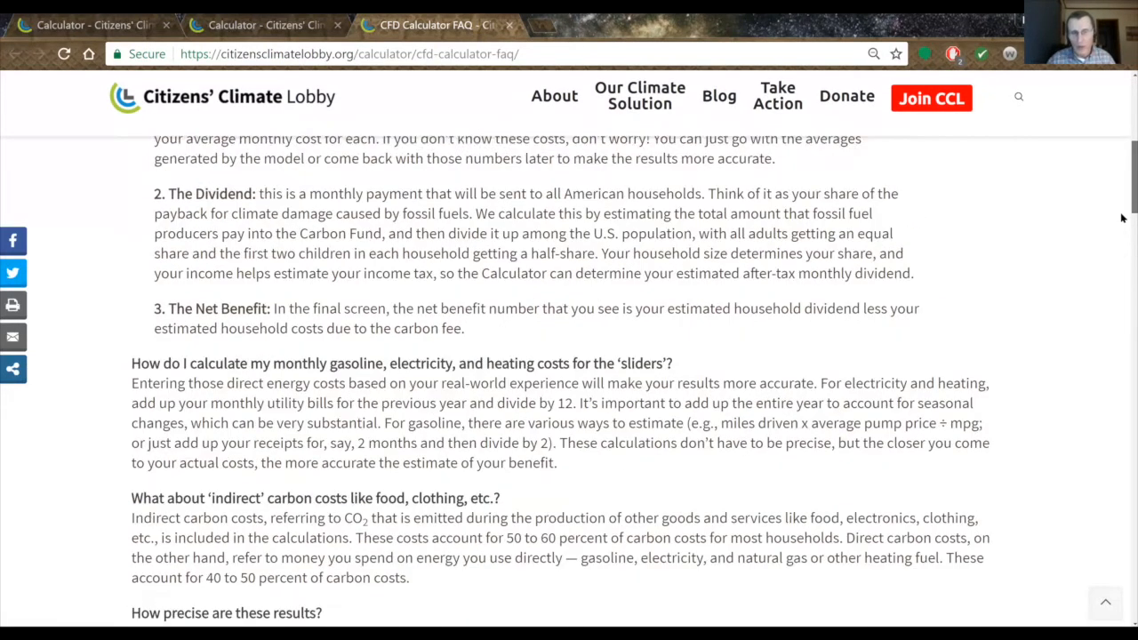
scroll(1122, 221, down, 2)
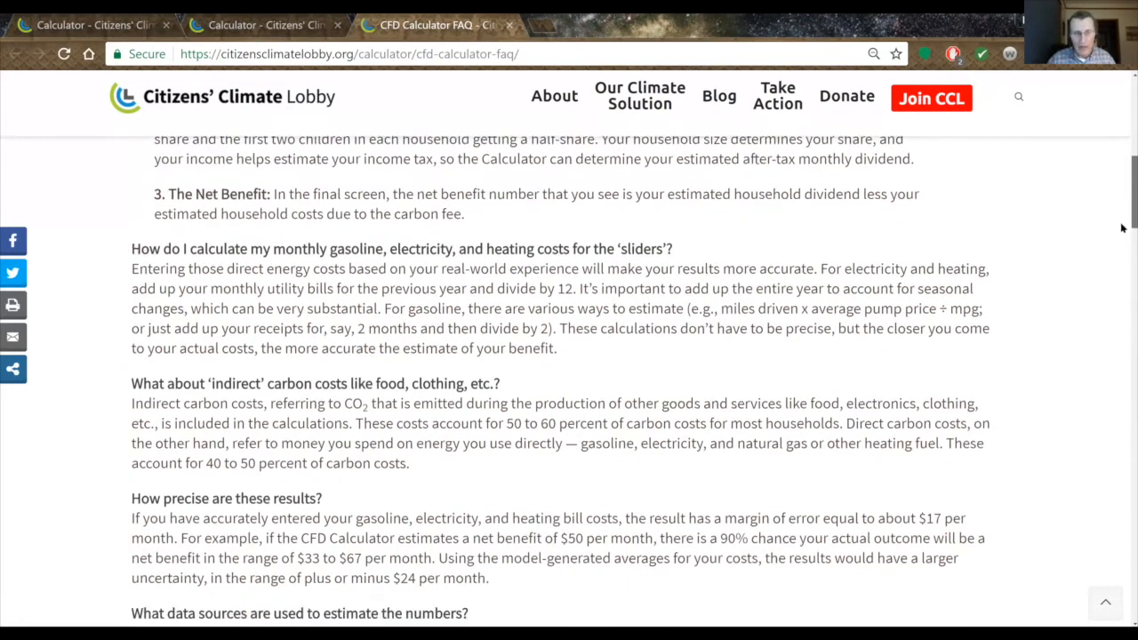
scroll(1122, 267, down, 1)
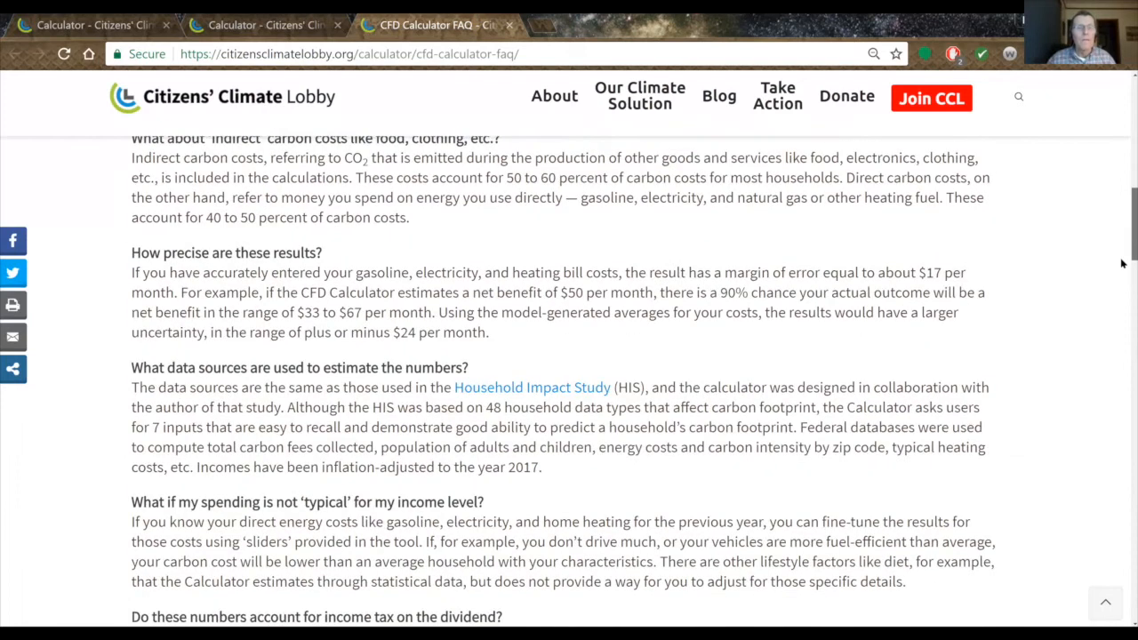
scroll(1122, 285, down, 1)
scroll(1122, 305, down, 1)
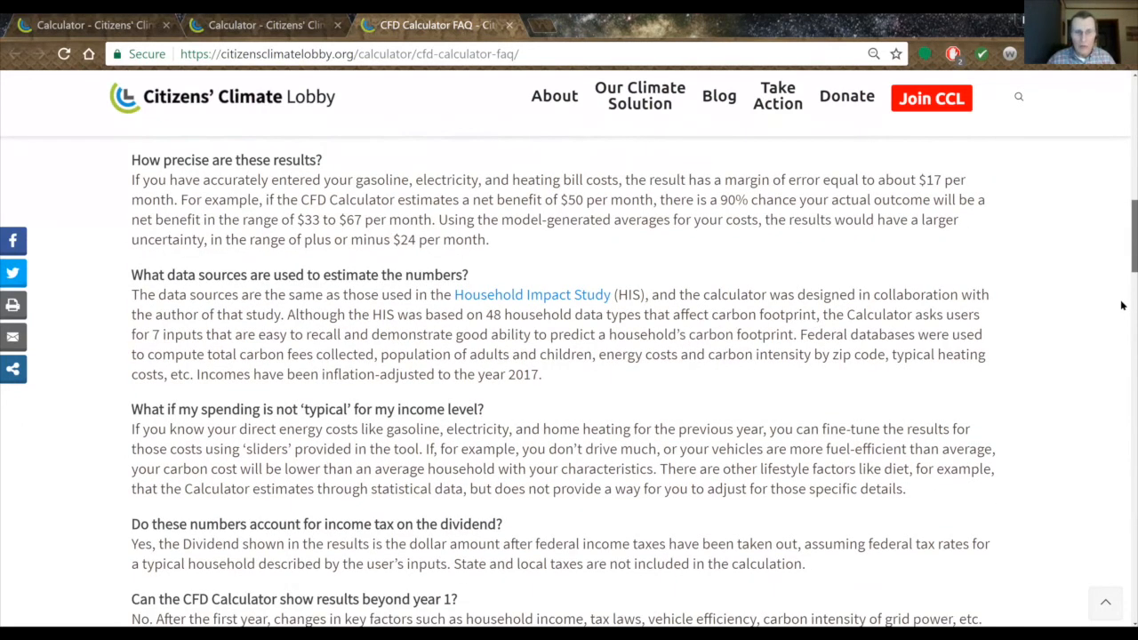
scroll(1123, 325, down, 2)
scroll(1123, 330, down, 1)
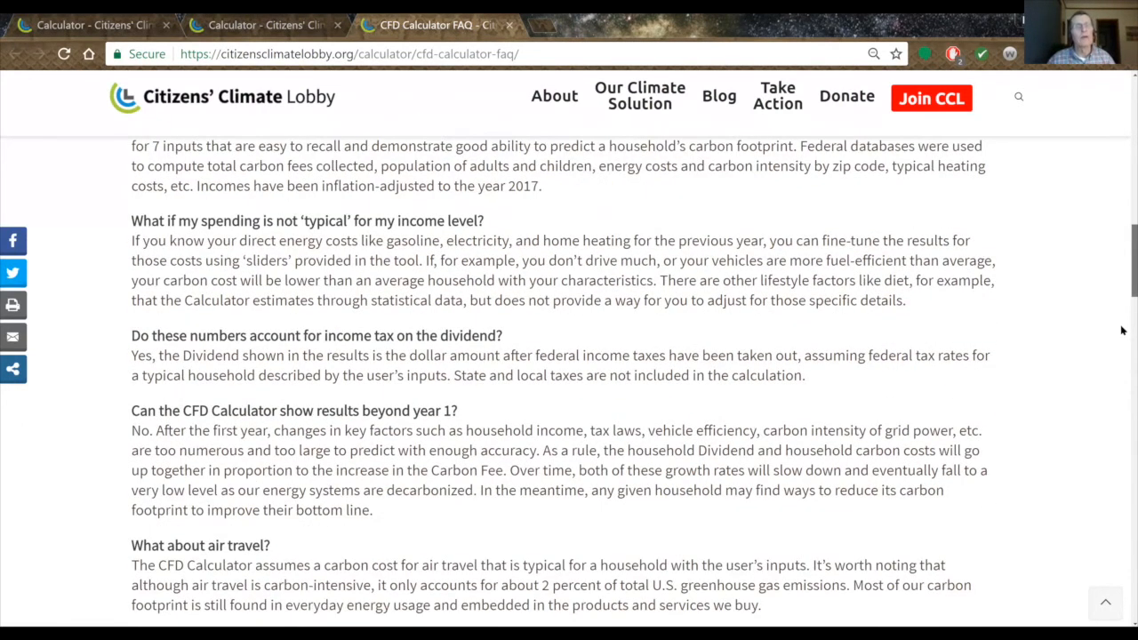
scroll(1122, 331, down, 5)
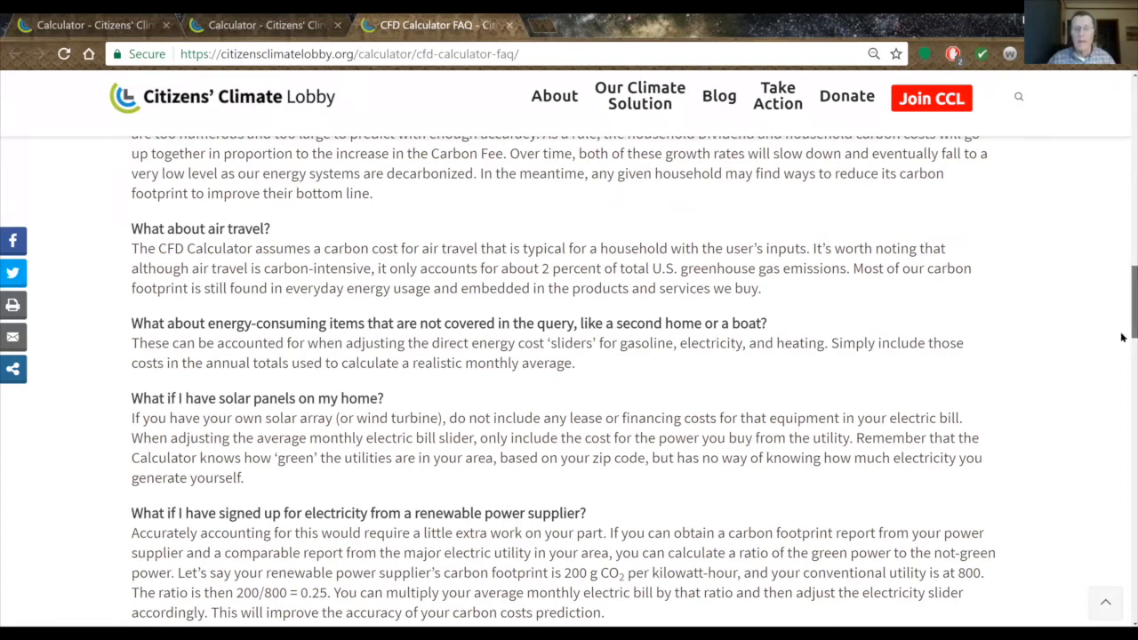
scroll(1122, 383, down, 2)
scroll(1123, 421, down, 8)
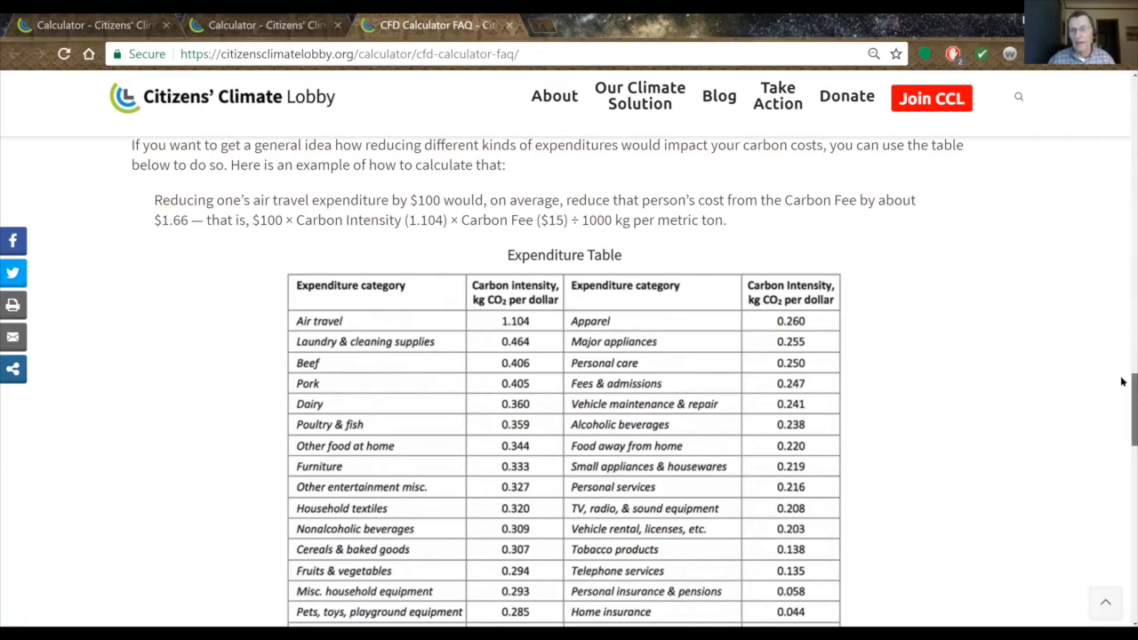
scroll(1123, 357, up, 2)
scroll(1122, 175, up, 12)
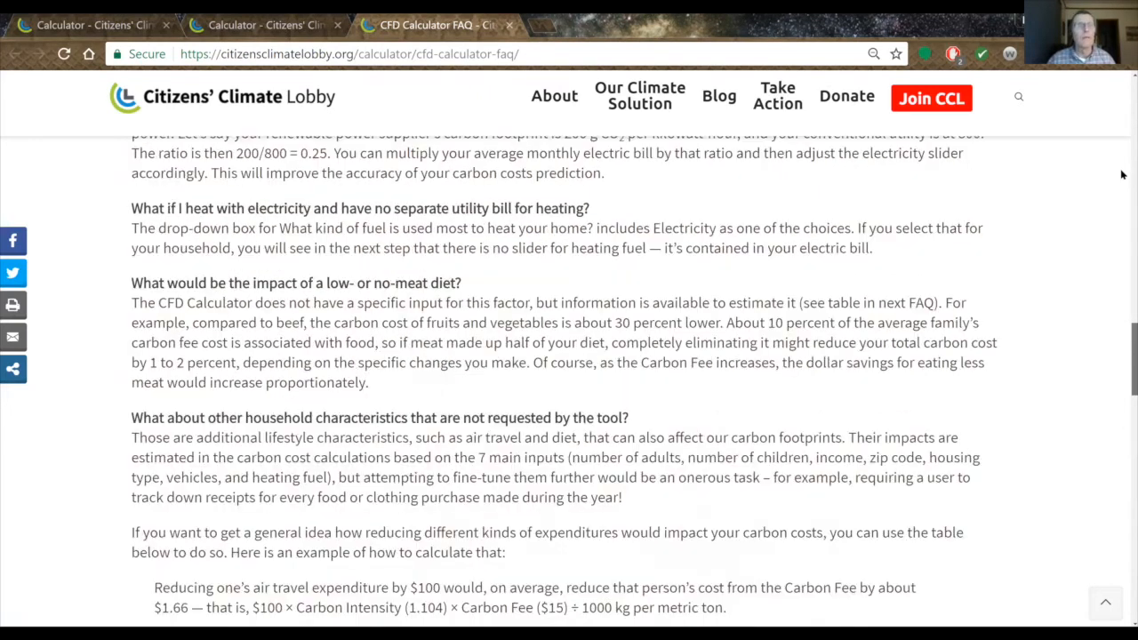
Return to the calculator, advance to the questions about the home and enter the household's zip code.
click(218, 27)
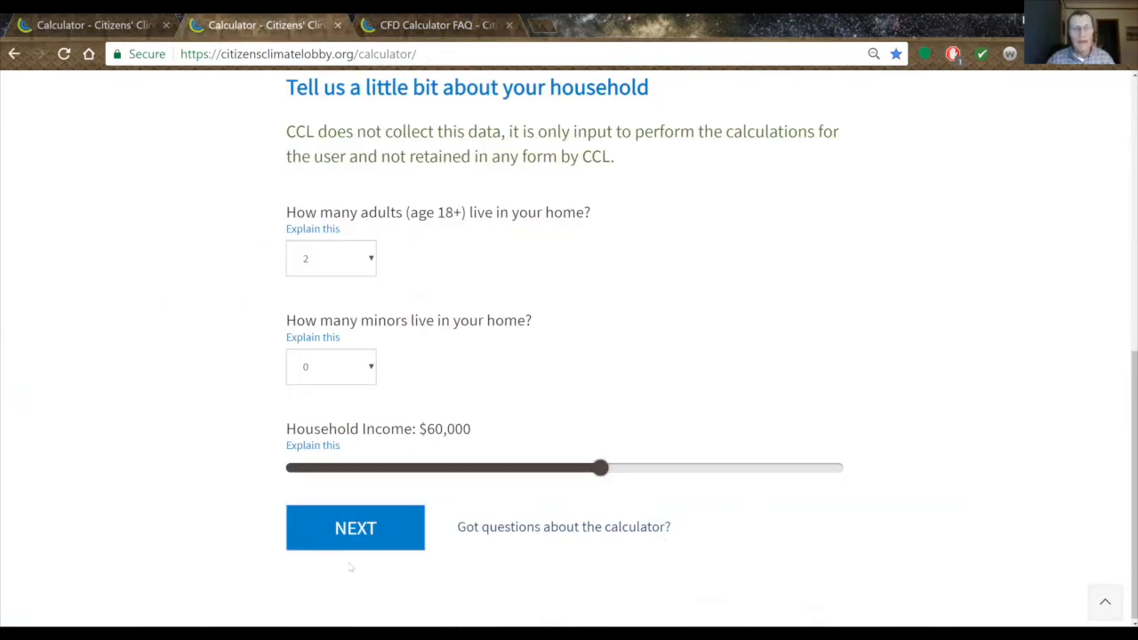
click(355, 530)
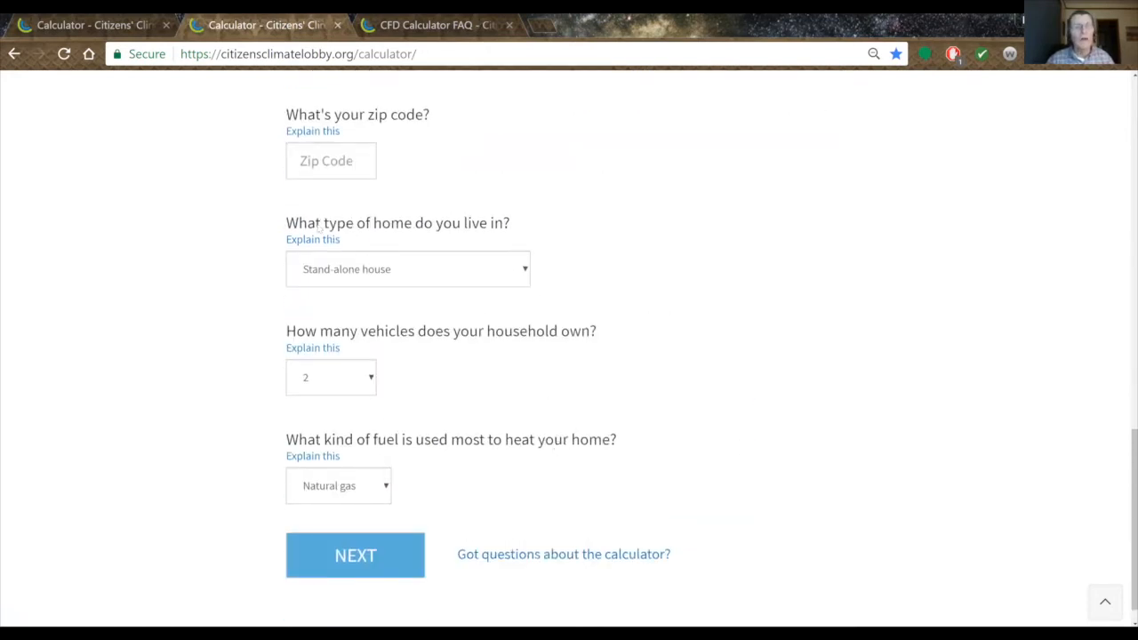
click(331, 161)
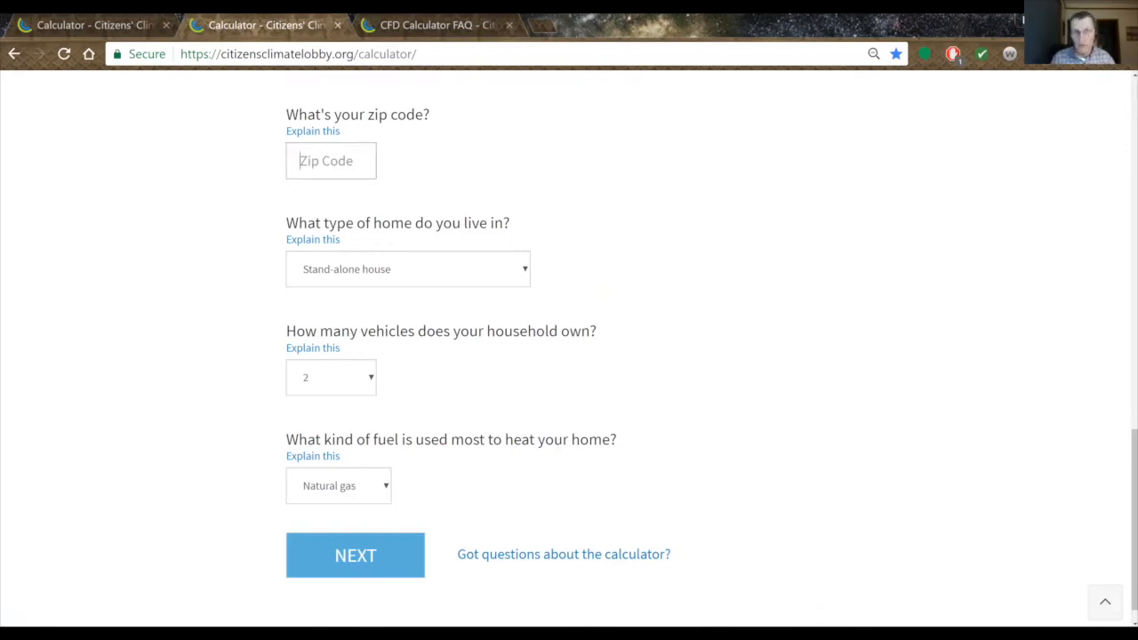
text(60513)
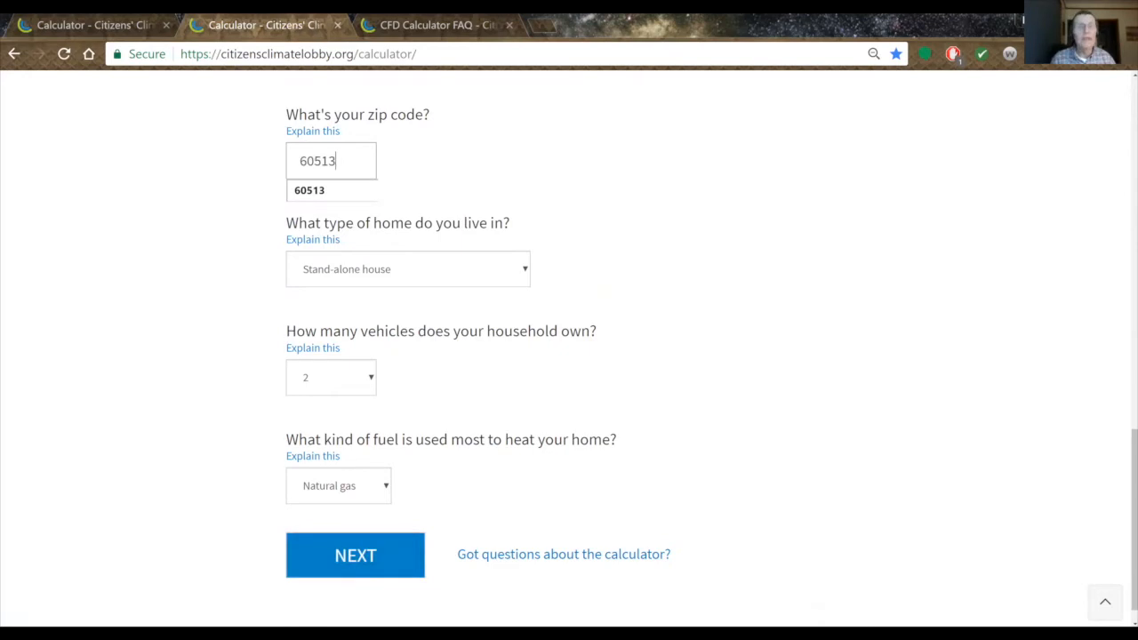
key(Tab)
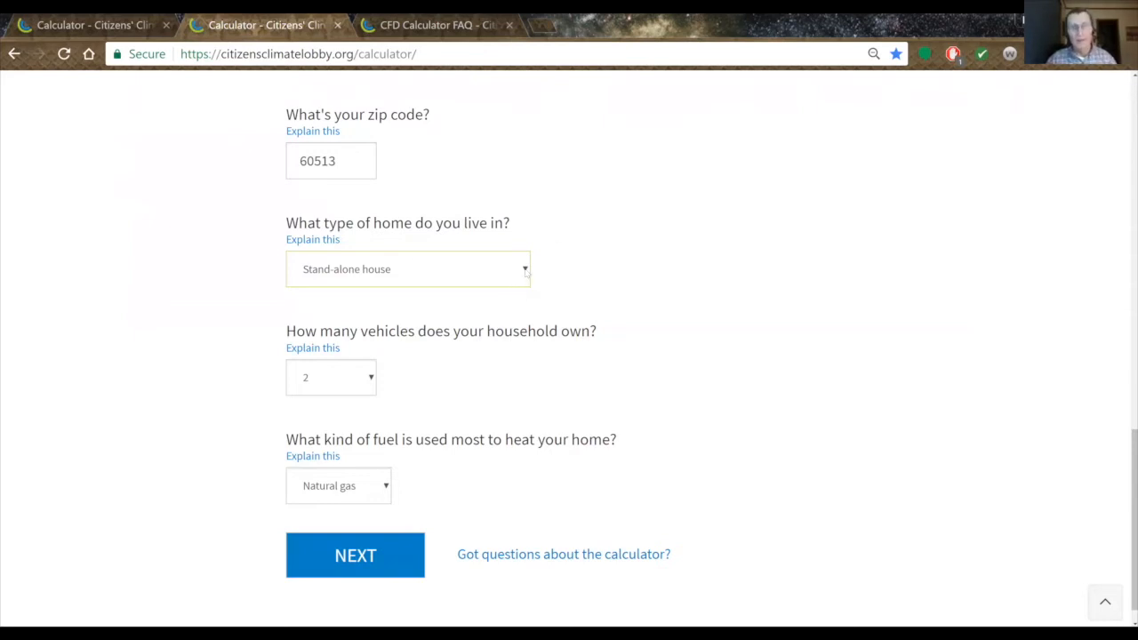
Choose Stand-alone house as the home type and 2 as the number of household vehicles.
click(526, 273)
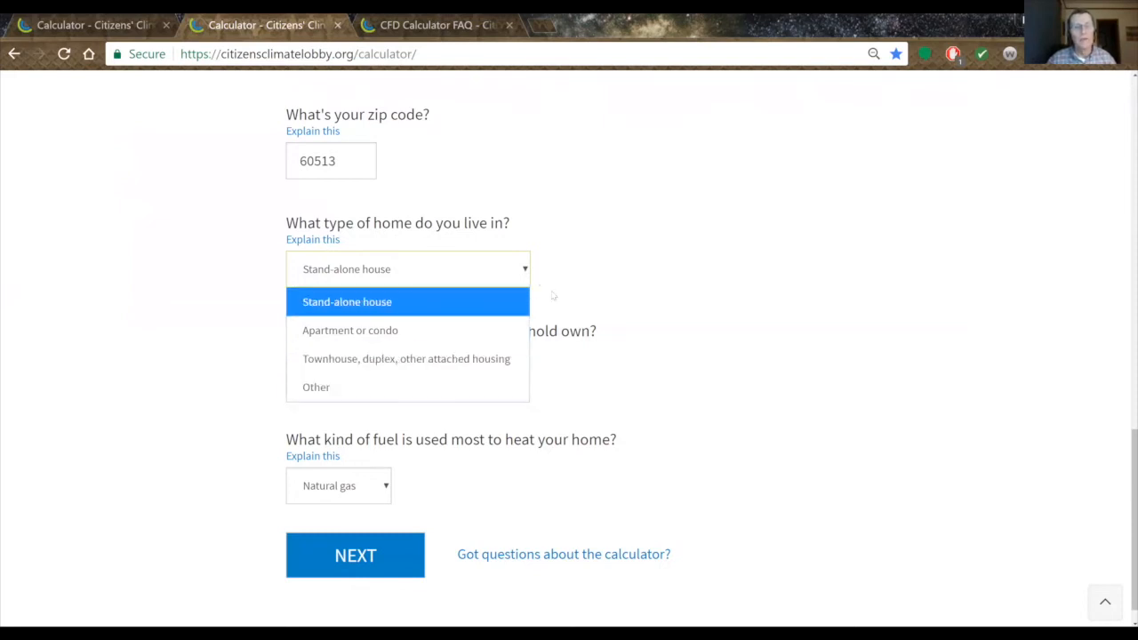
click(392, 271)
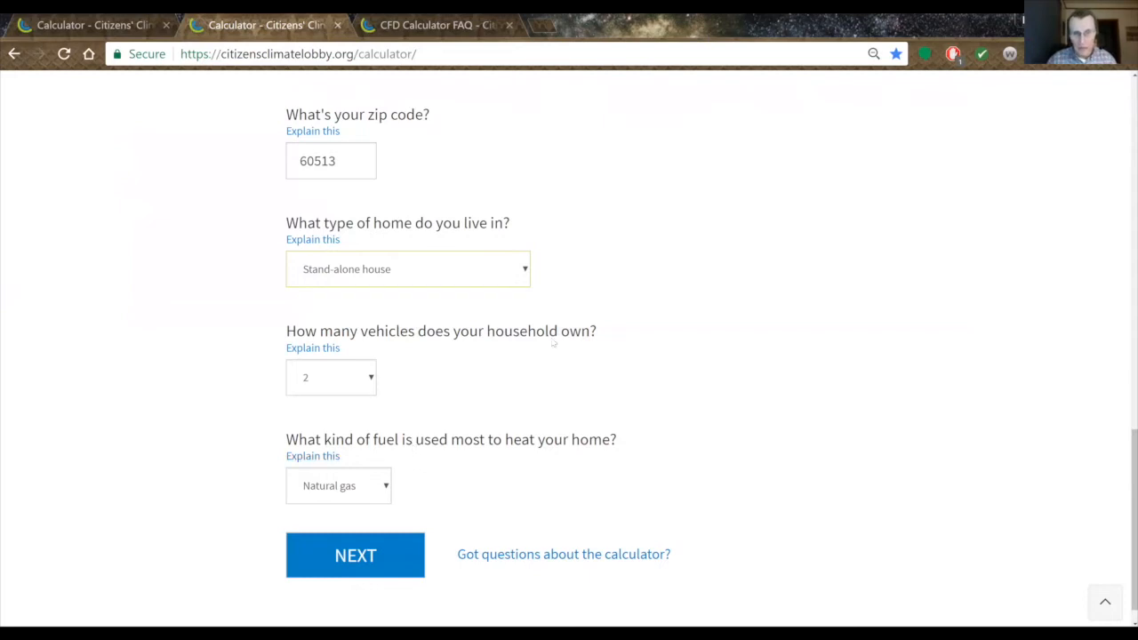
click(371, 380)
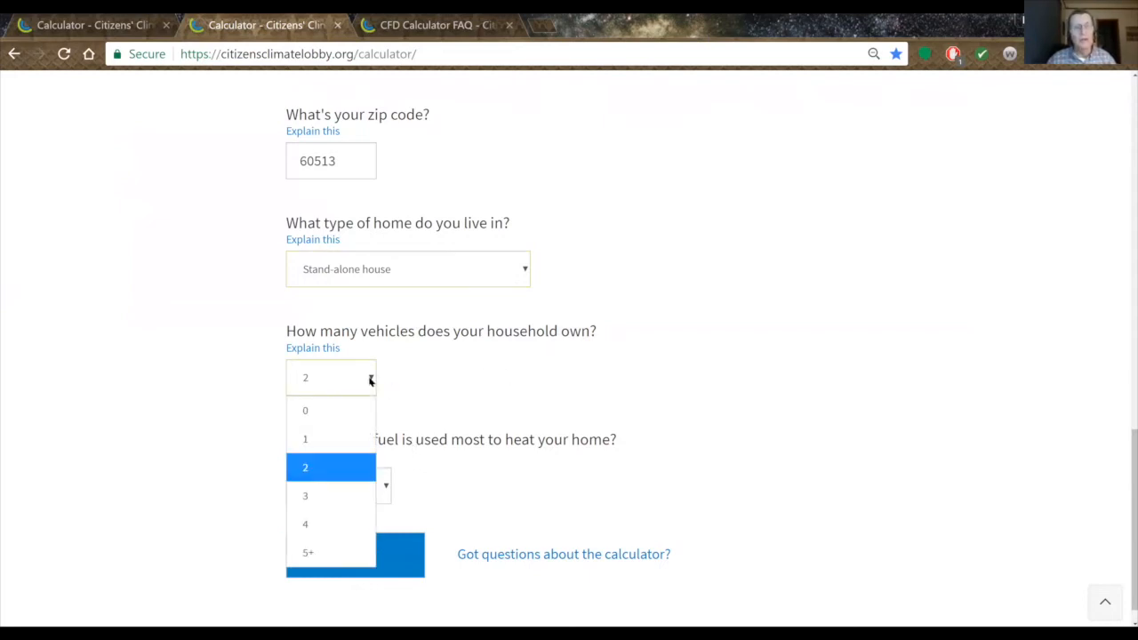
click(338, 474)
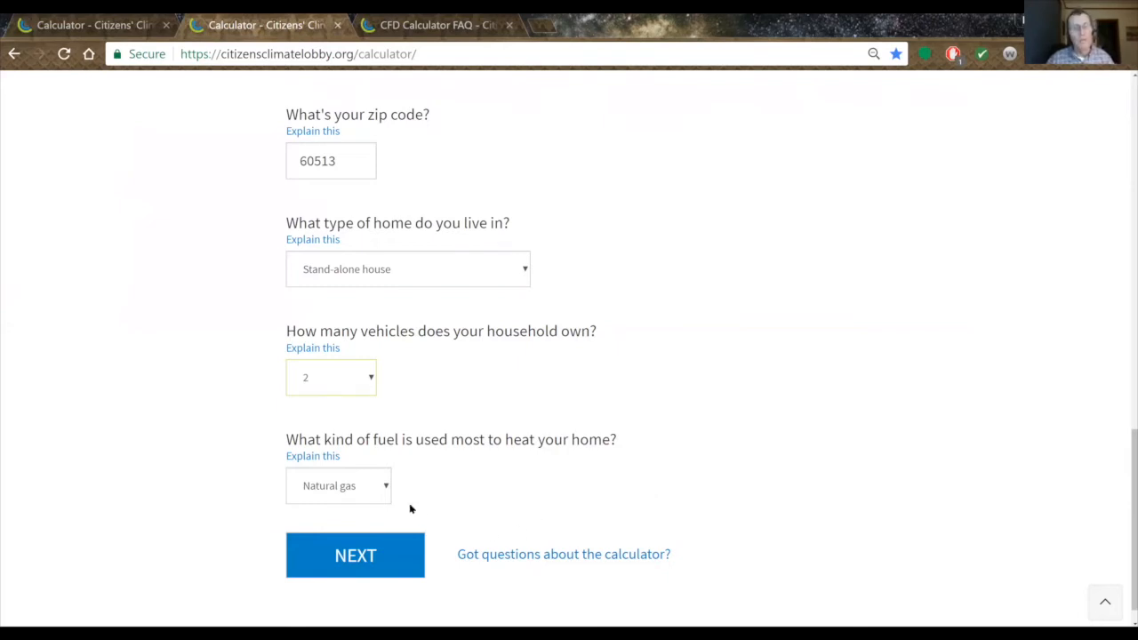
Review the heating fuel options, keep Natural gas and continue to the monthly spending questions.
click(387, 491)
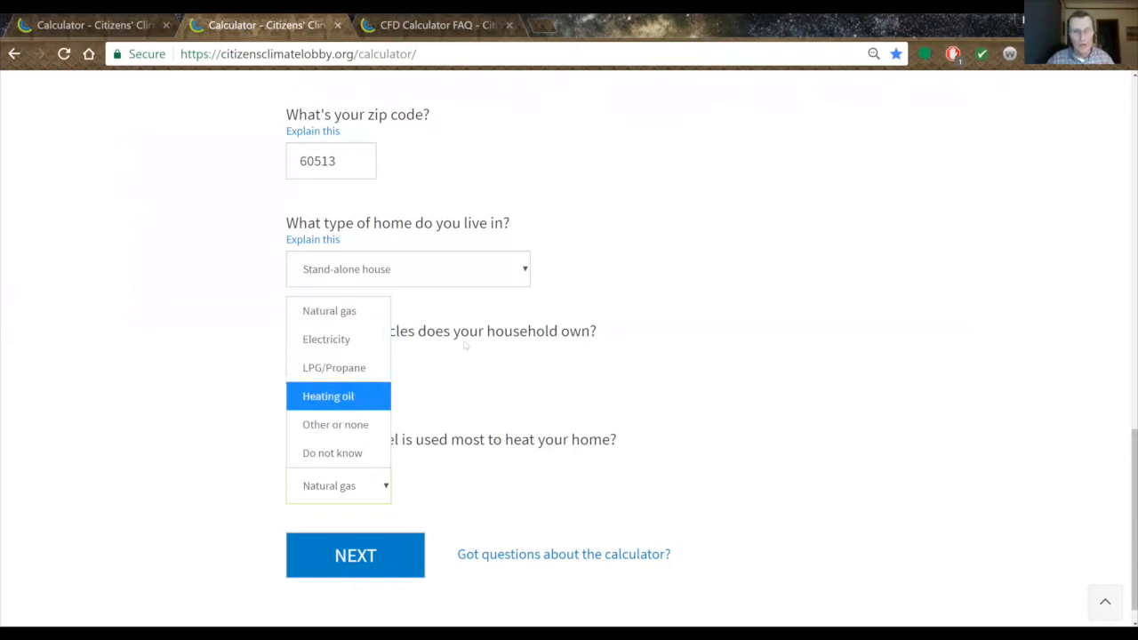
click(605, 380)
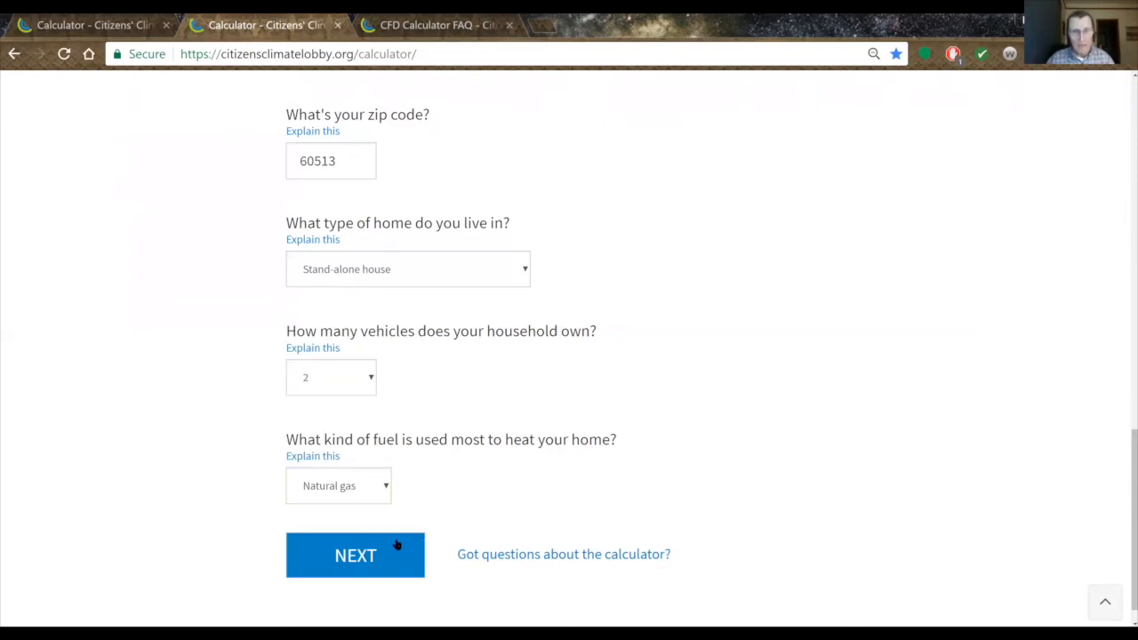
click(359, 554)
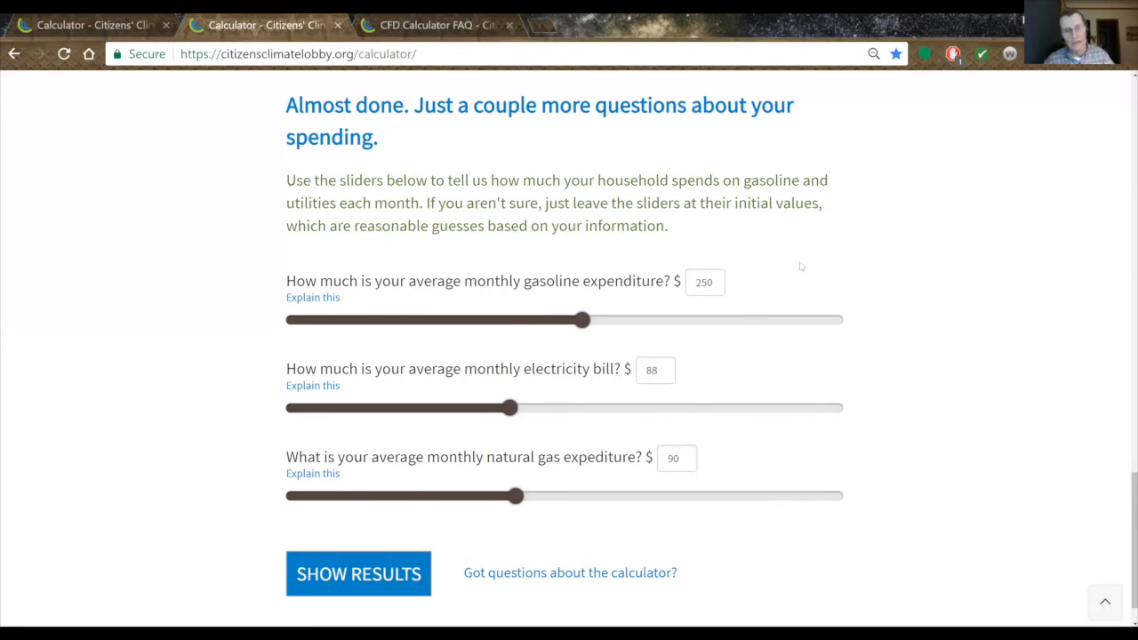
Show the calculator results using the initial estimates for monthly gasoline, electricity and natural gas spending.
click(355, 576)
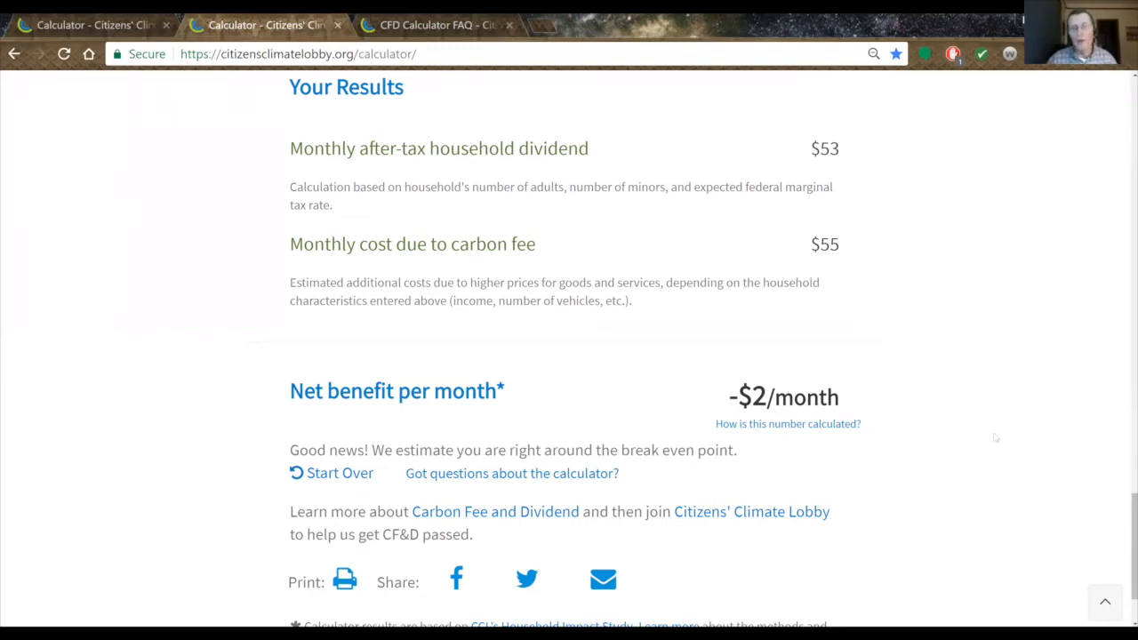
Set the average monthly gasoline expenditure to $72 and natural gas expenditure to $55, and return to the results.
drag(1122, 527, 1121, 420)
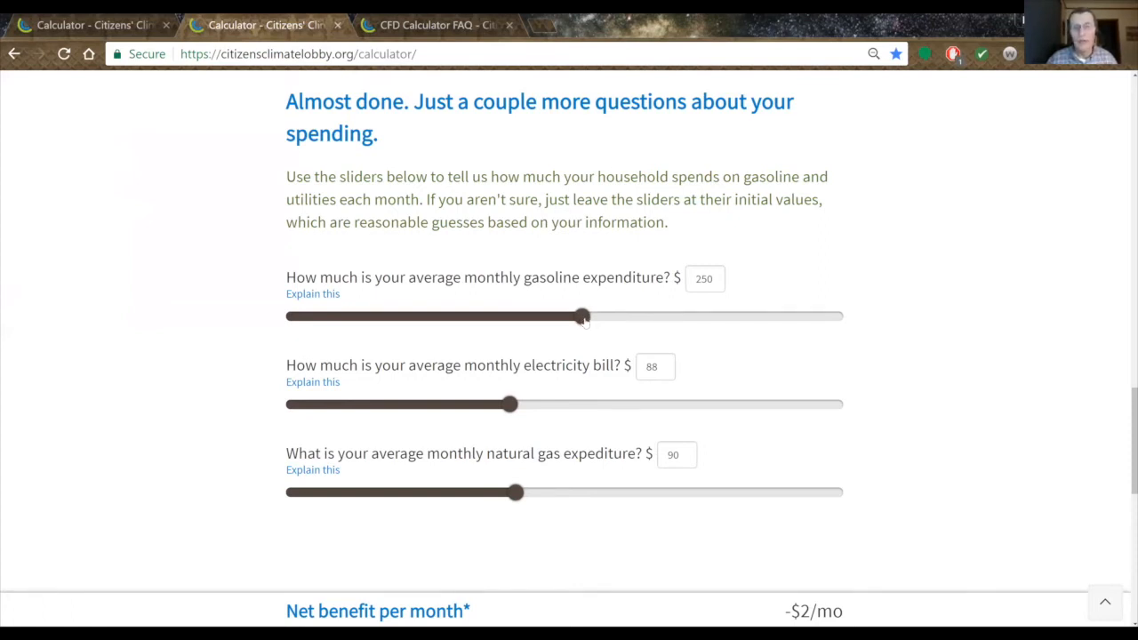
mouse_move(583, 320)
mouse_down()
mouse_move(561, 320)
mouse_move(584, 322)
mouse_move(576, 318)
mouse_up()
double_click(703, 278)
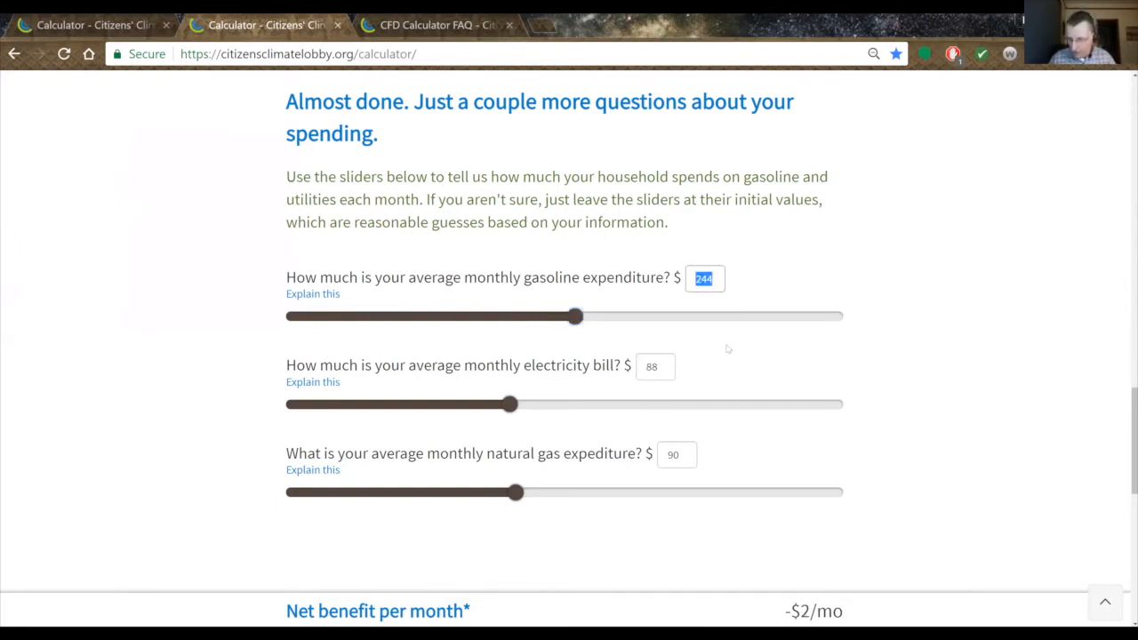
text(72)
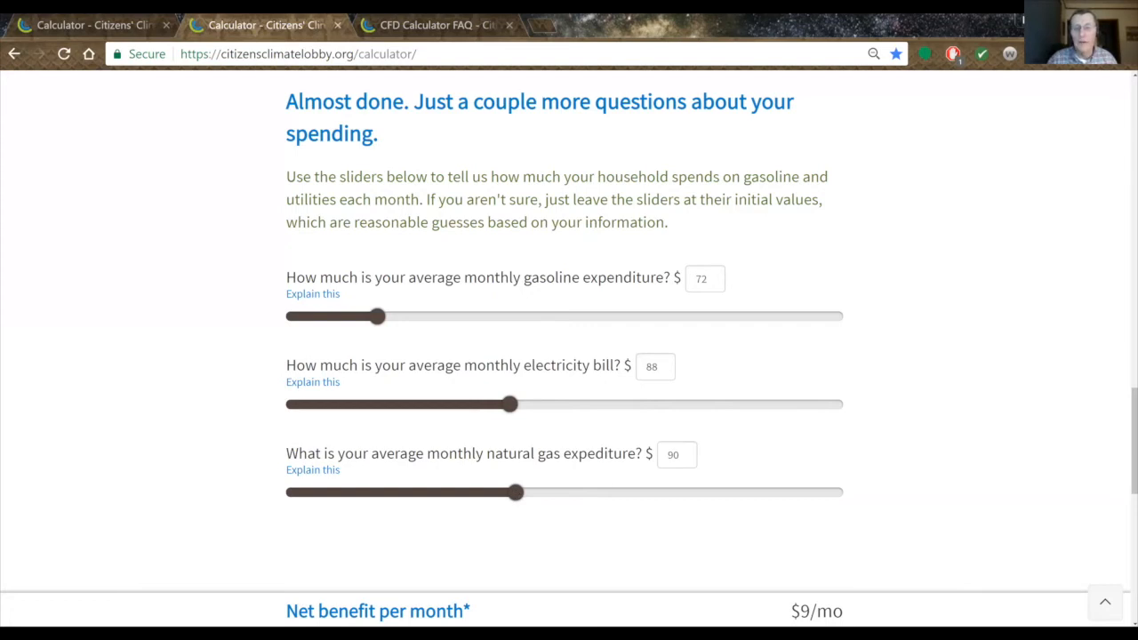
drag(517, 496, 431, 498)
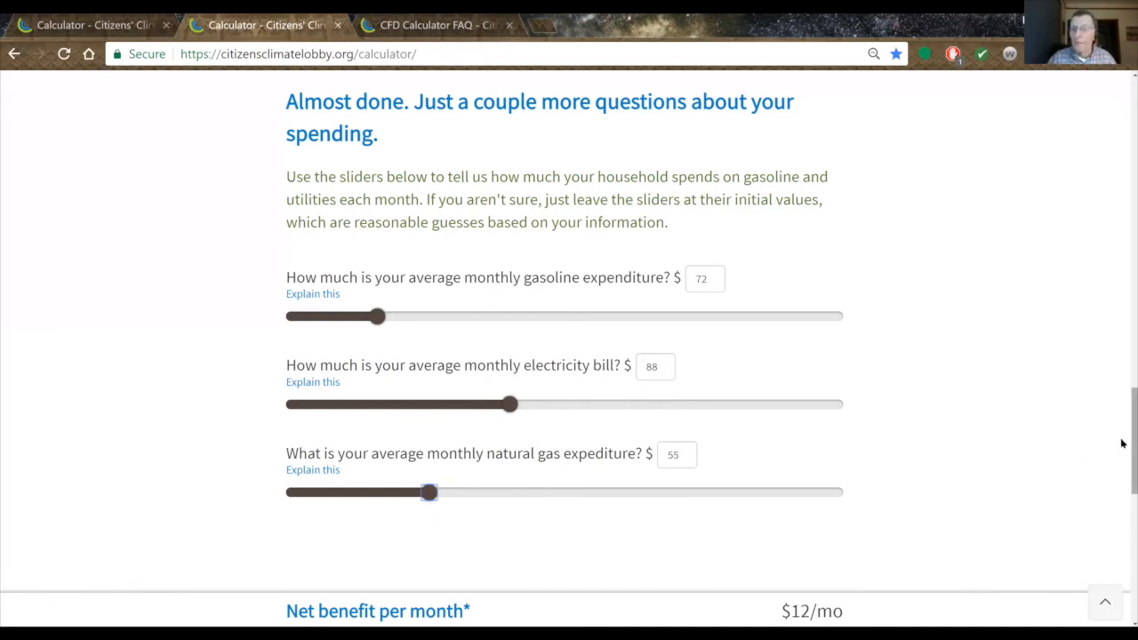
drag(1124, 482, 1125, 548)
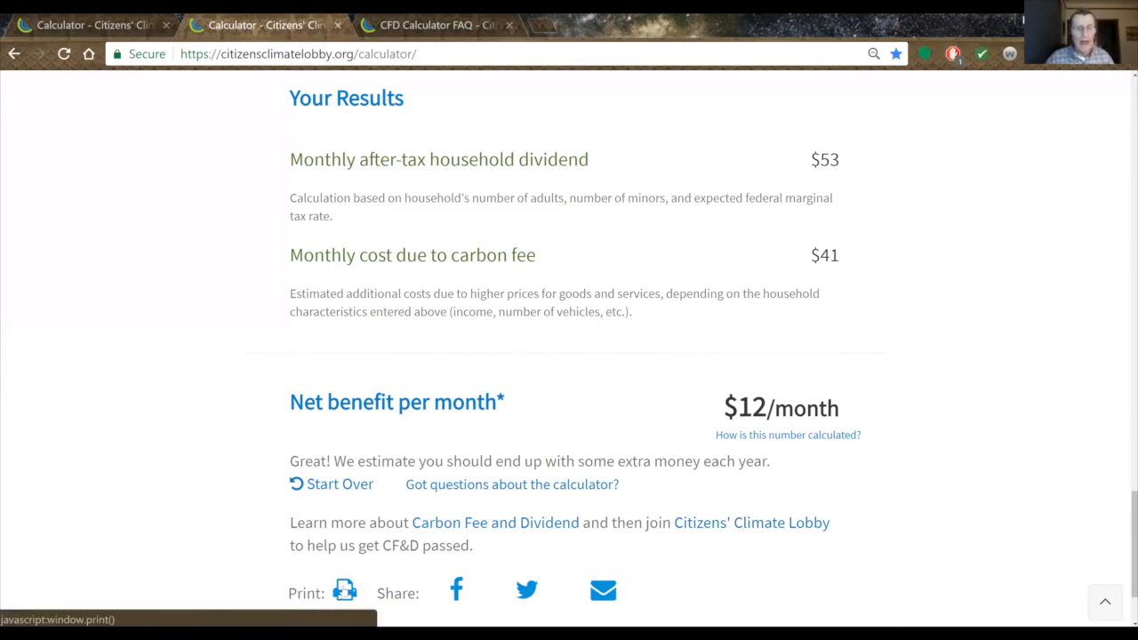
Open the print preview of the household summary and results, close it without saving and return down the calculator page.
click(343, 592)
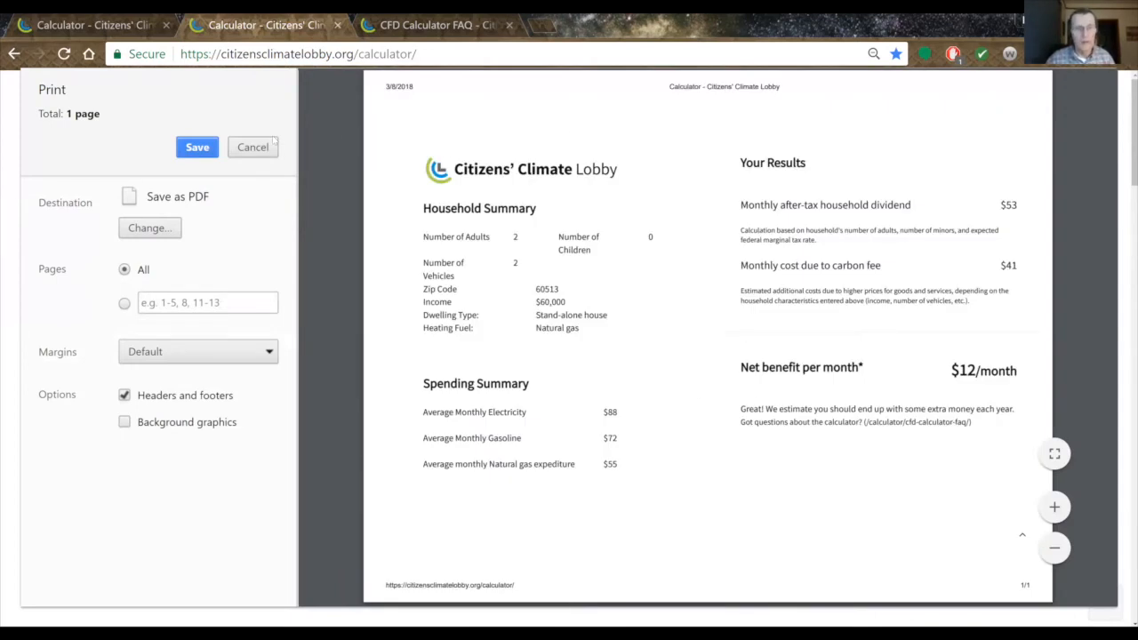
click(253, 148)
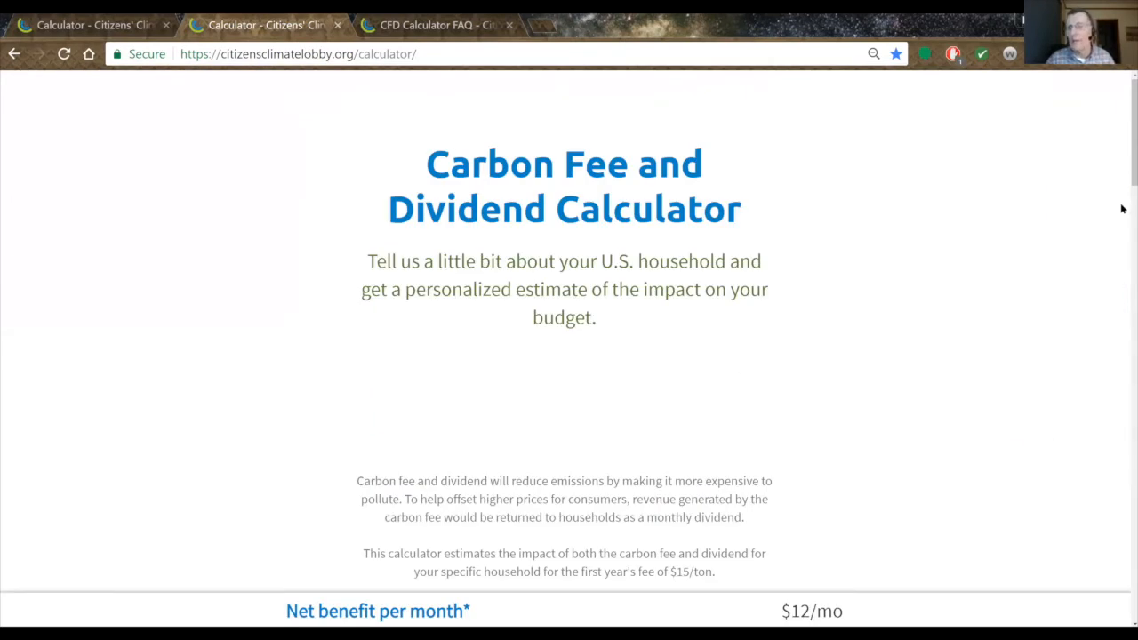
drag(1120, 180, 1123, 606)
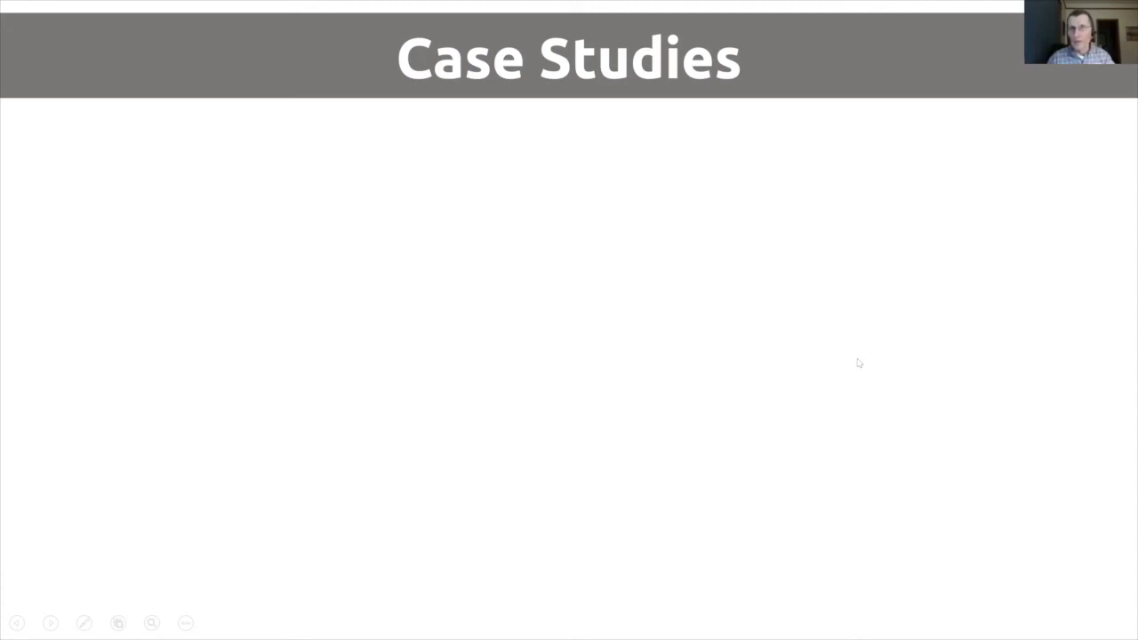
click(774, 407)
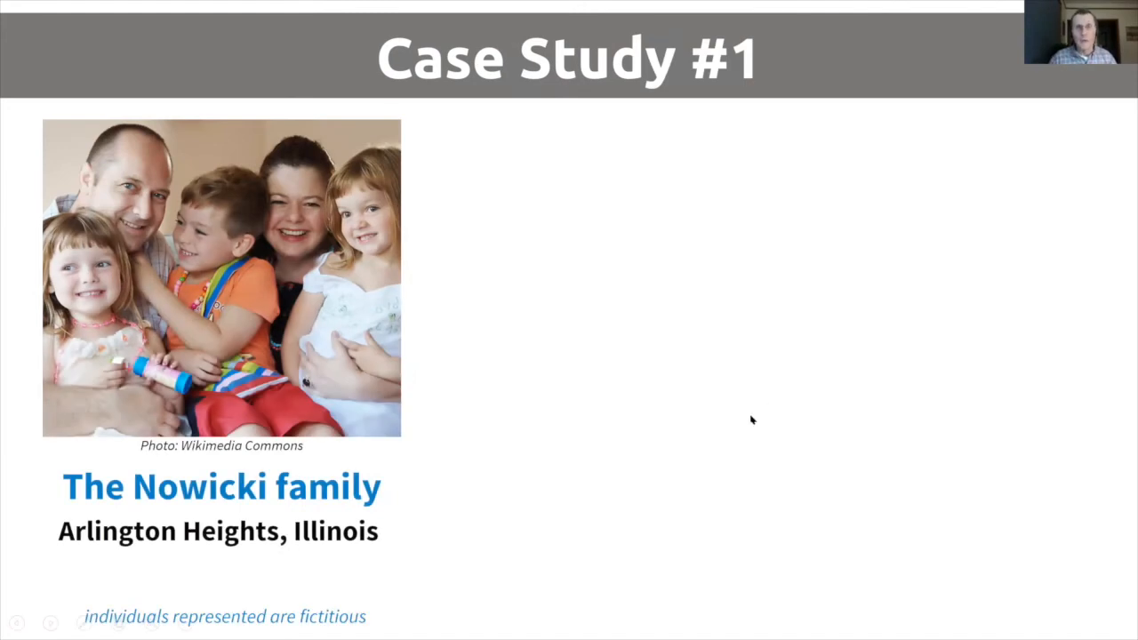